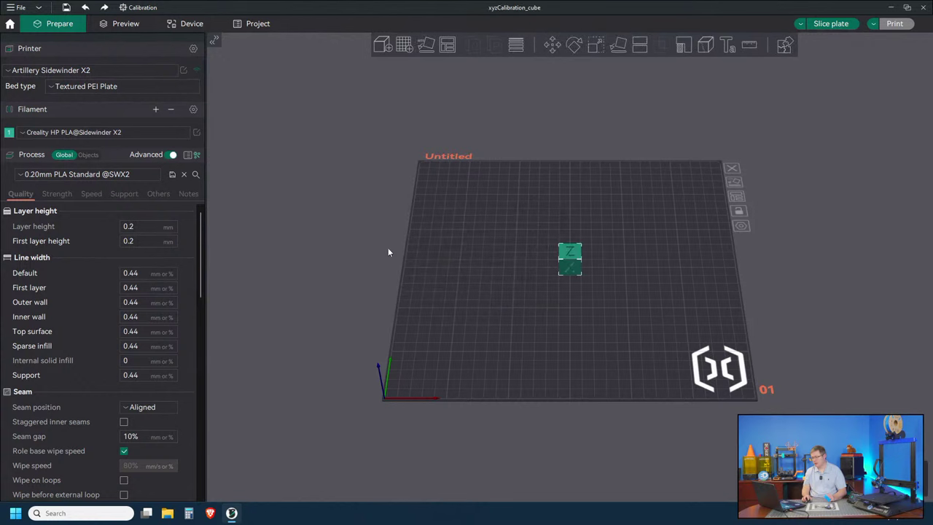
# Examine the basic filament settings of the Creality HP PLA@Sidewinder X2 preset
pyautogui.click(196, 132)
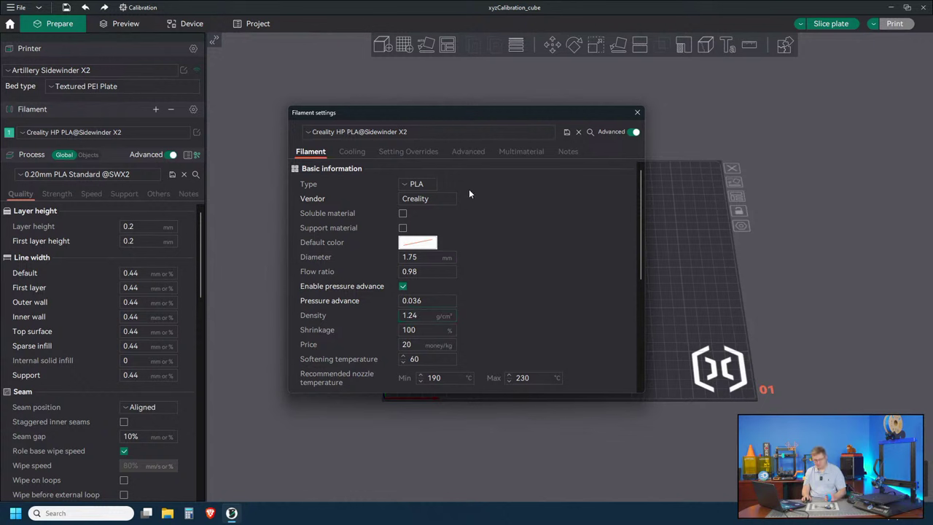
pyautogui.click(637, 115)
# Slice the plate with the calibration cube and send the sliced file to the printer
pyautogui.click(831, 23)
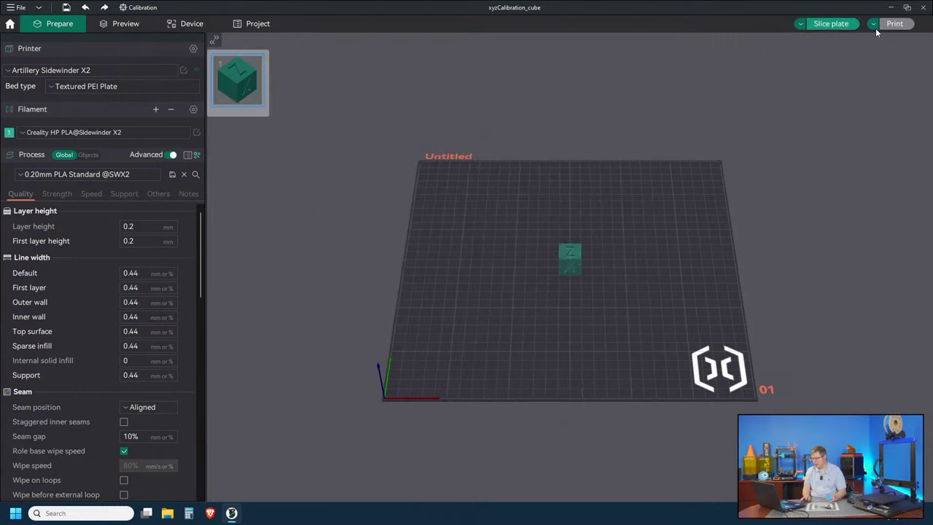
pyautogui.click(897, 27)
pyautogui.click(494, 271)
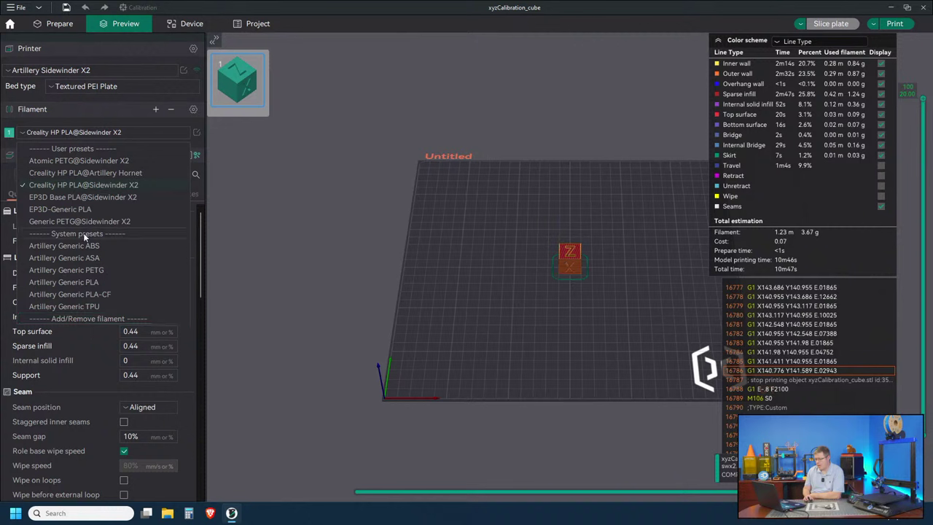
# Look through the system and custom filament lists and the available filament presets, leaving the current preset selected
pyautogui.click(63, 320)
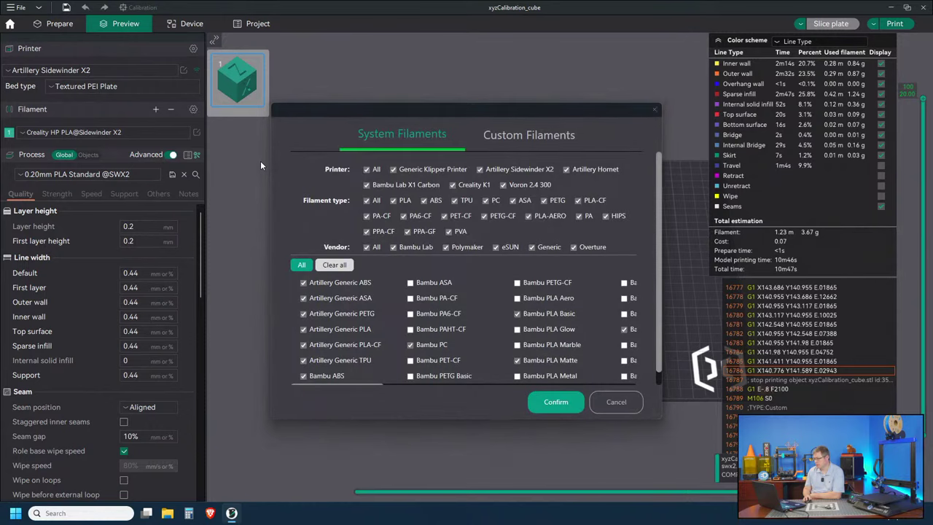
pyautogui.click(531, 137)
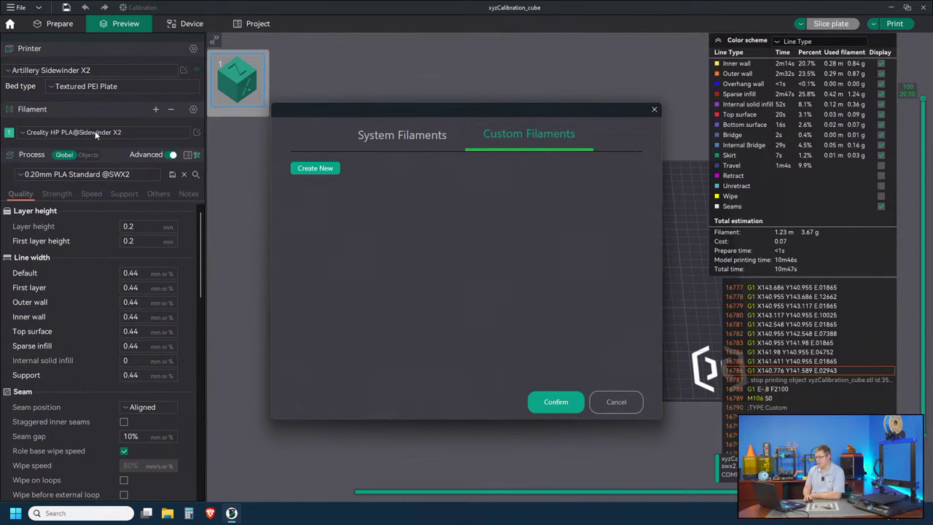
pyautogui.click(616, 401)
pyautogui.click(143, 134)
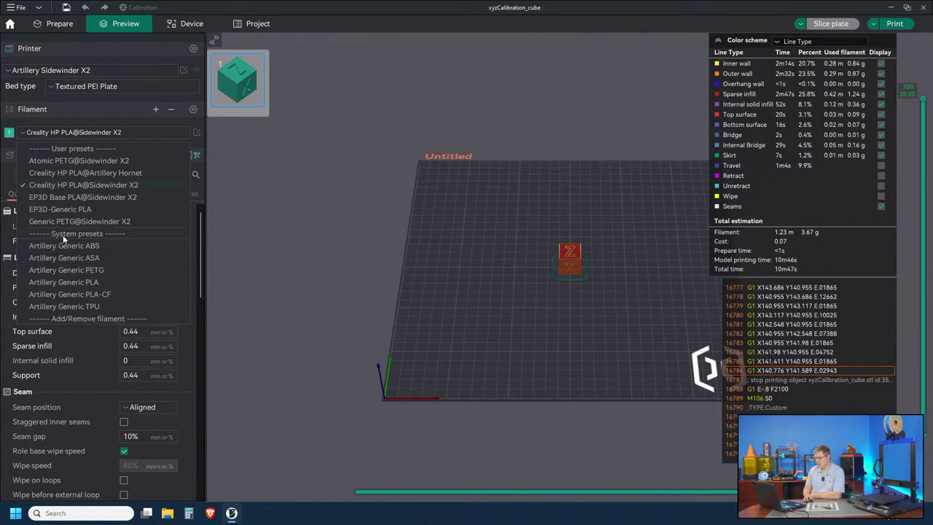
pyautogui.click(302, 257)
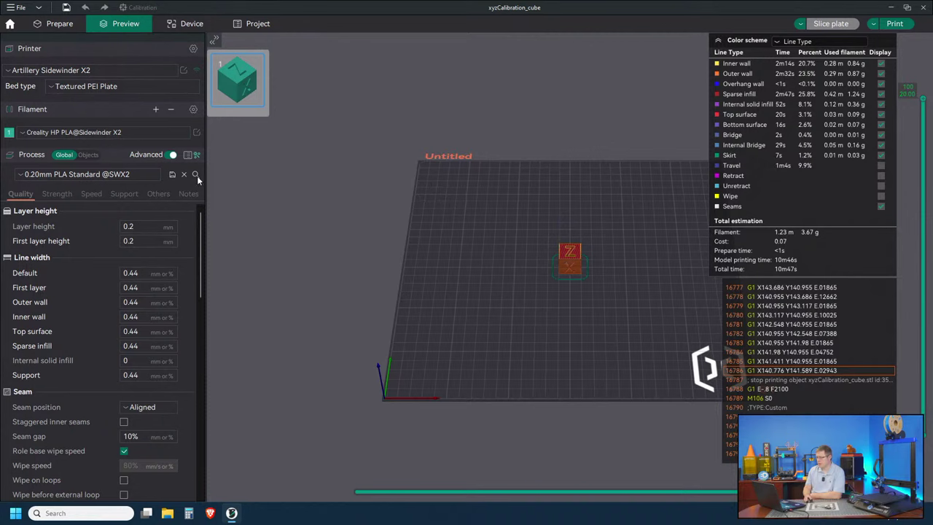
# Start creating a new custom filament and set its vendor to Creality
pyautogui.click(142, 131)
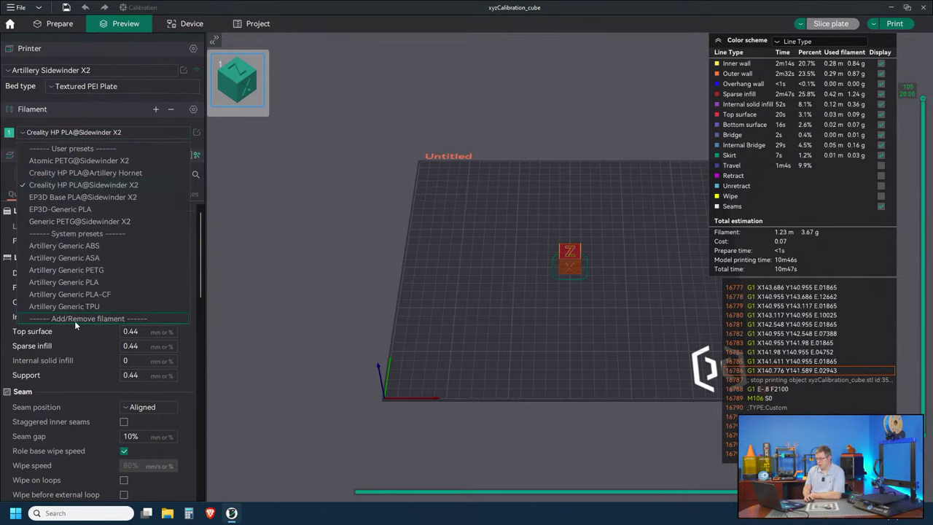
pyautogui.click(470, 239)
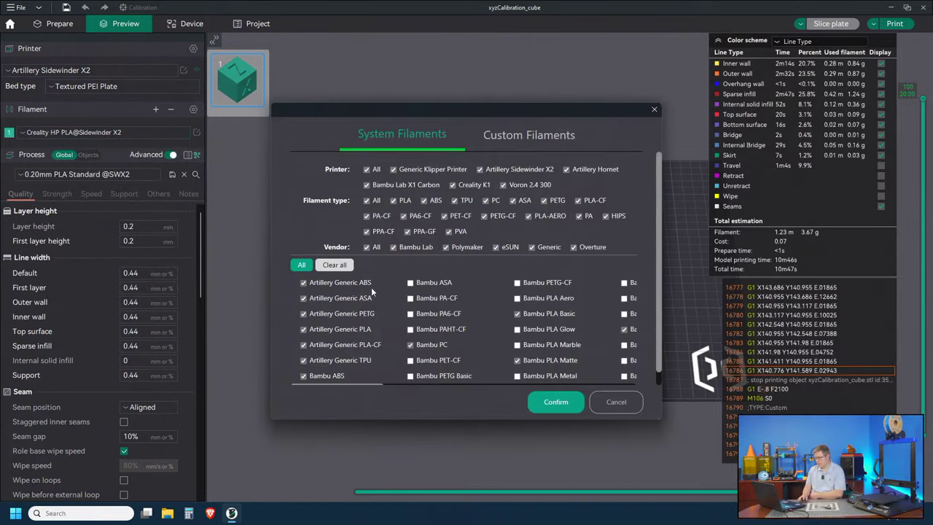
pyautogui.click(513, 150)
pyautogui.click(313, 172)
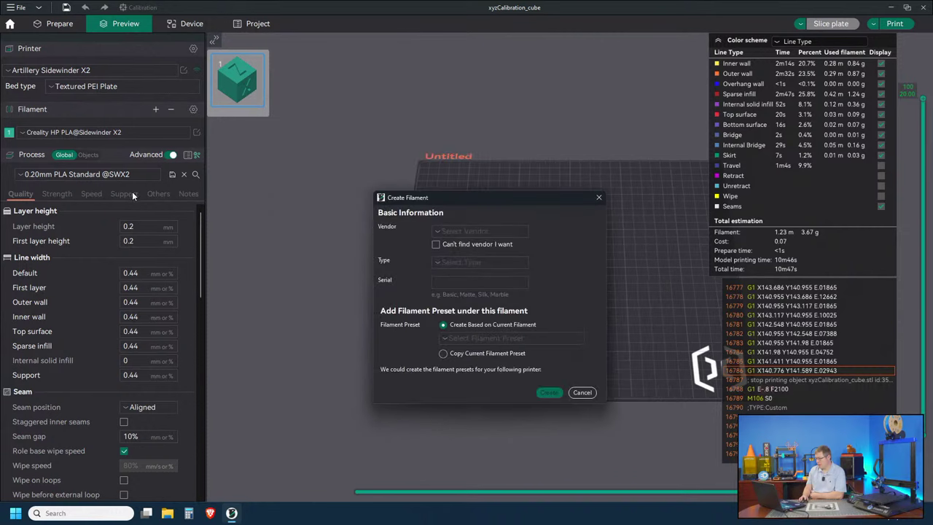
pyautogui.click(462, 227)
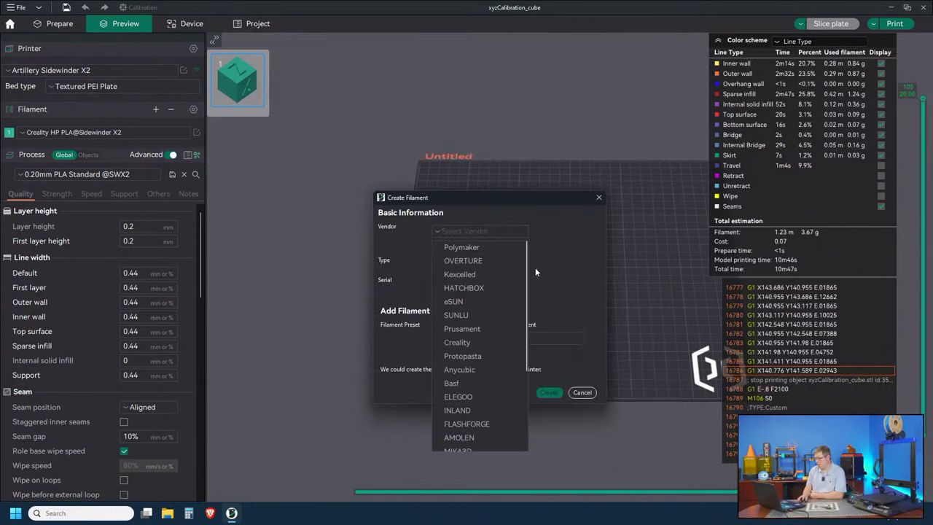
pyautogui.click(525, 264)
pyautogui.click(496, 227)
pyautogui.scroll(-3, 478, 388)
pyautogui.scroll(3, 478, 388)
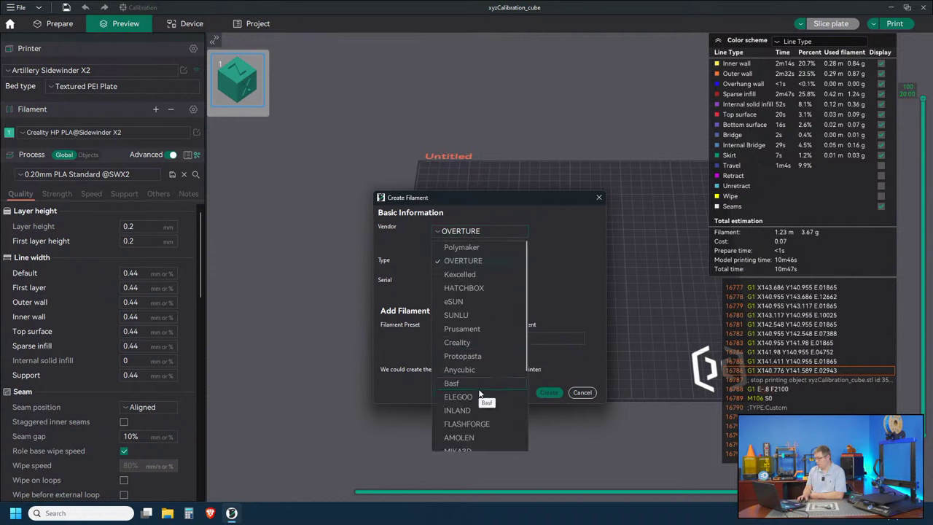
pyautogui.click(462, 342)
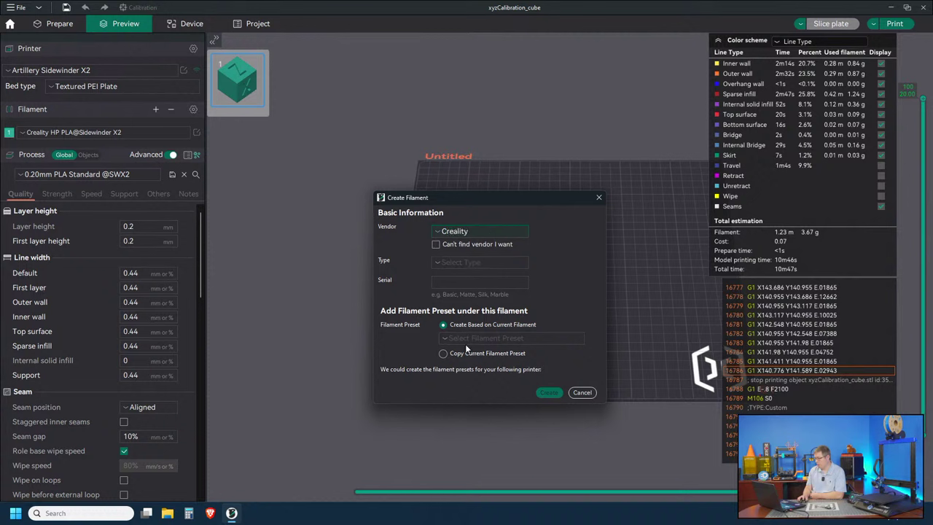
# Set the new filament's type to PLA
pyautogui.click(484, 264)
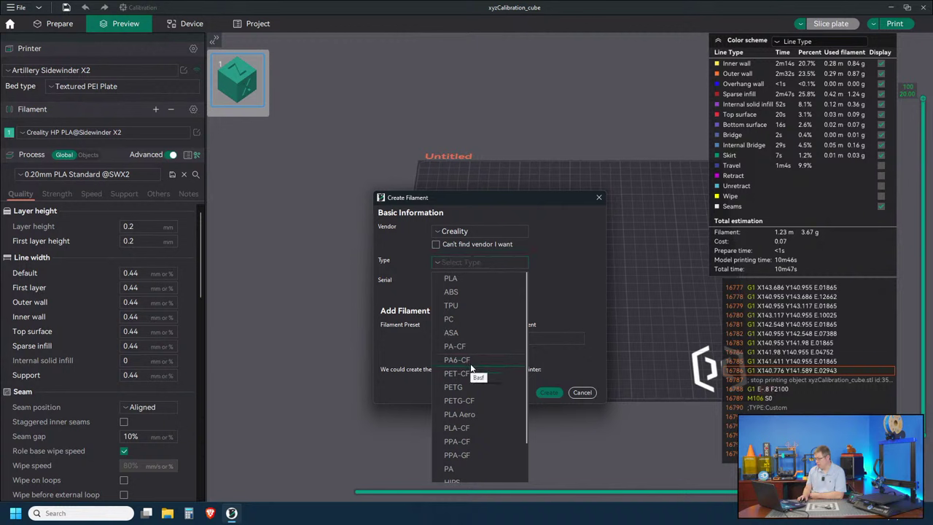
pyautogui.scroll(-3, 476, 371)
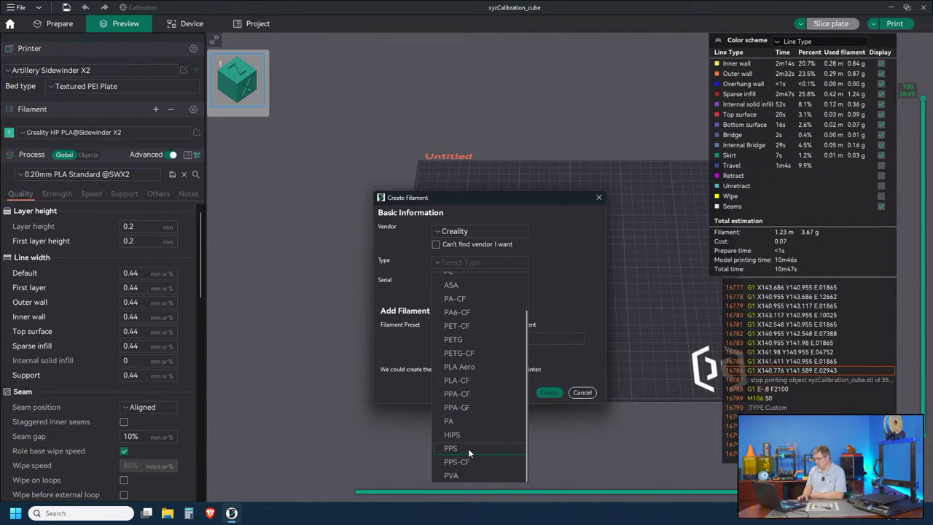
pyautogui.scroll(3, 472, 394)
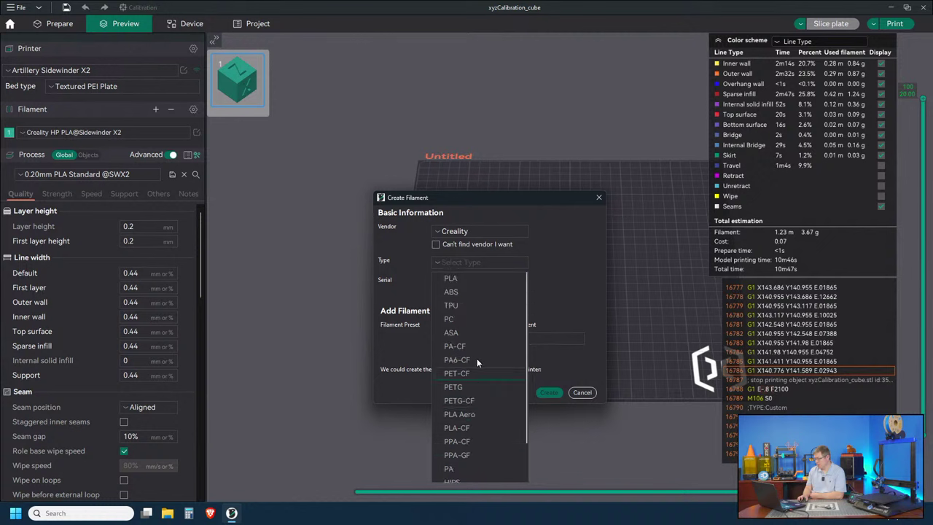
pyautogui.click(452, 278)
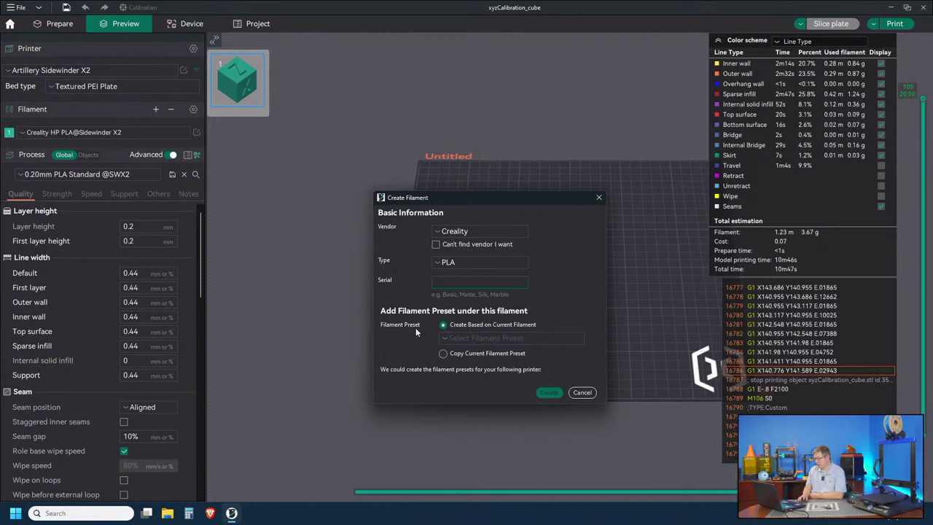
# Examine the base presets offered for the new filament and the printer choices under Copy Current Filament Preset
pyautogui.click(495, 336)
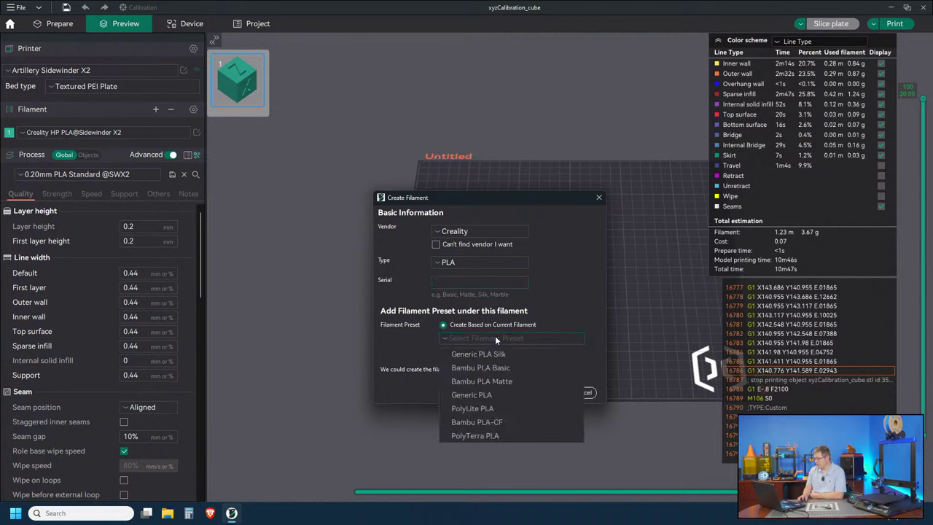
pyautogui.click(495, 338)
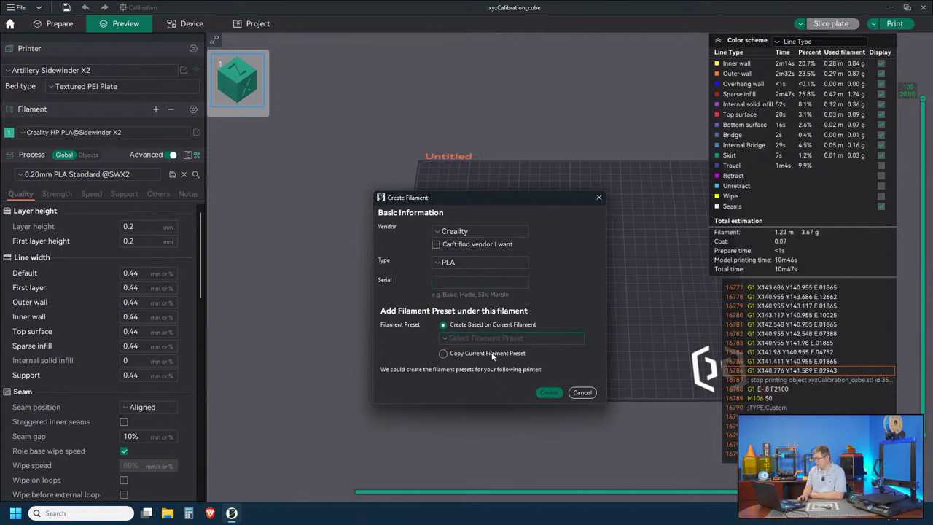
pyautogui.click(445, 339)
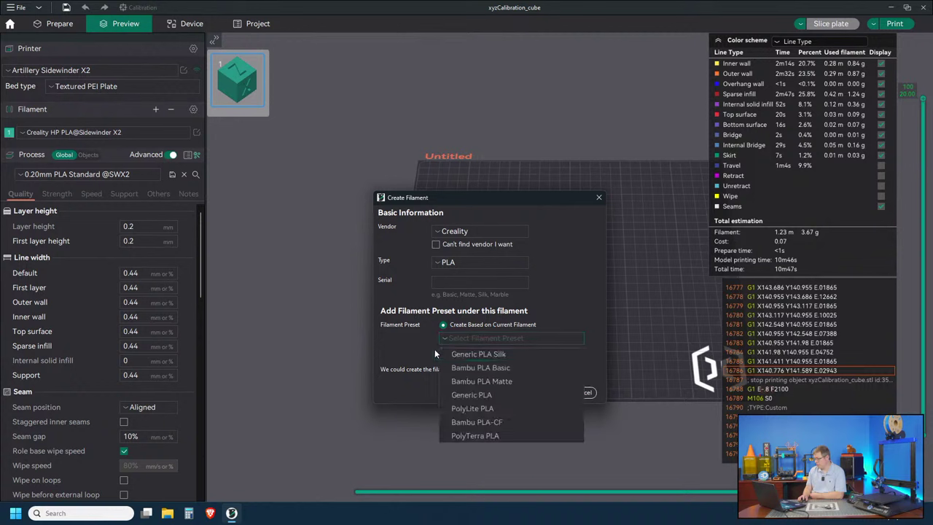
pyautogui.click(437, 350)
pyautogui.click(443, 337)
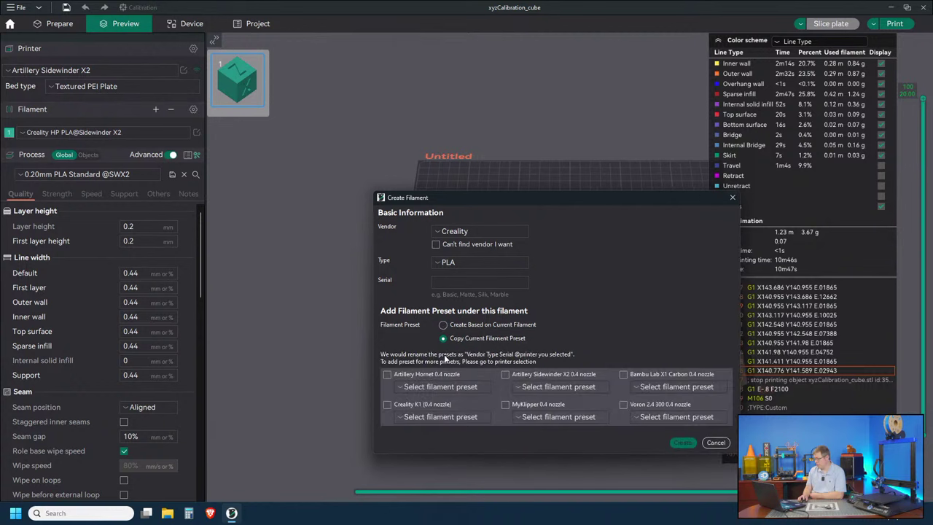
pyautogui.click(444, 325)
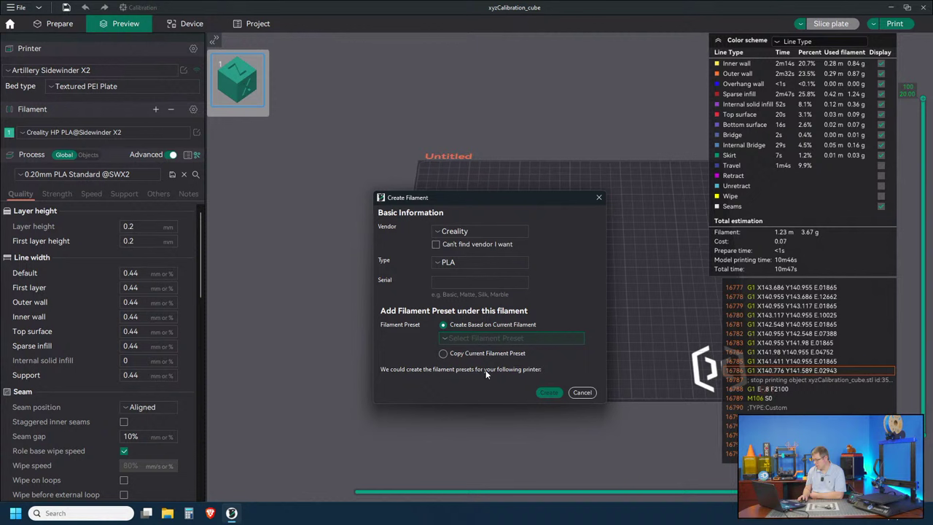
# Enter Creality as the new filament's serial and try to create the filament without choosing a preset
pyautogui.click(549, 393)
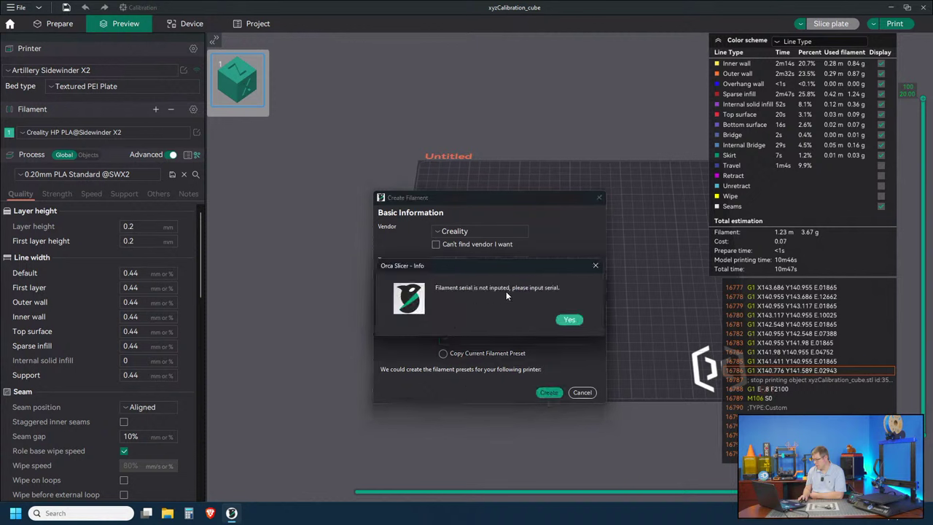
pyautogui.click(569, 320)
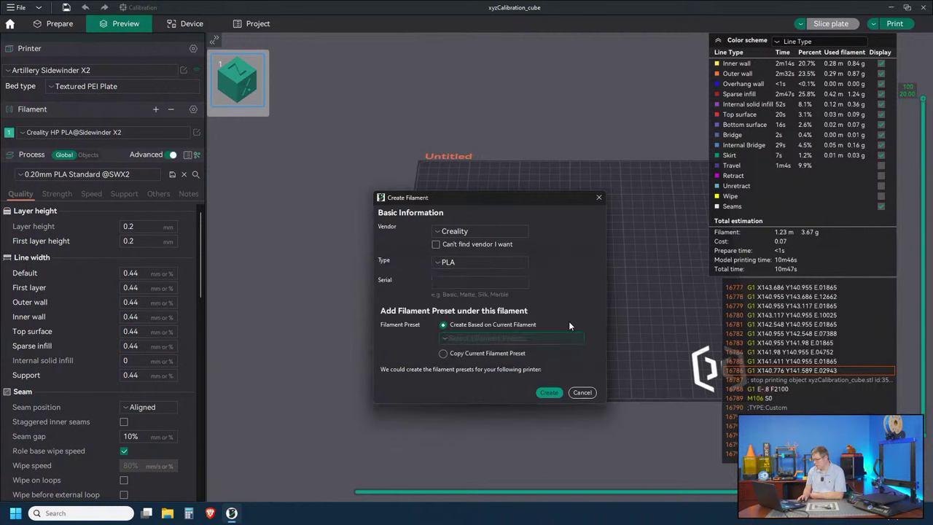
pyautogui.click(451, 283)
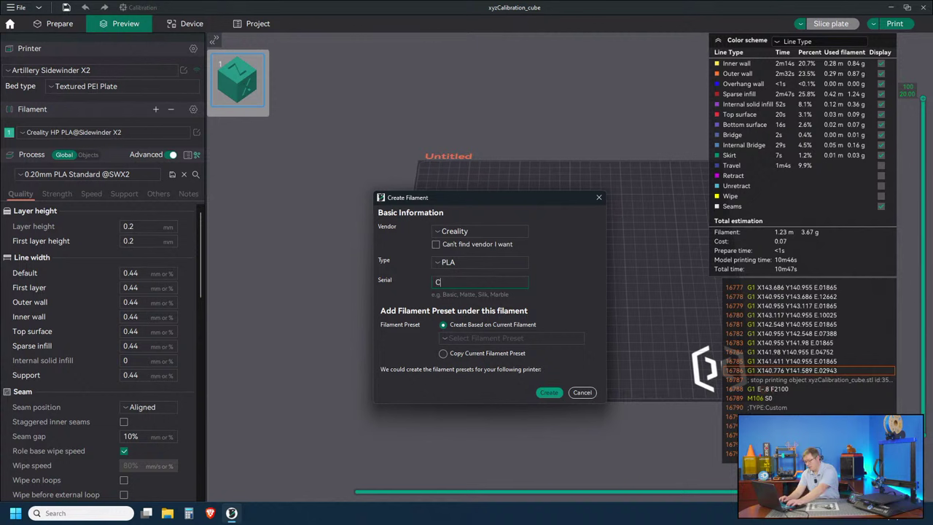
pyautogui.write('Creality')
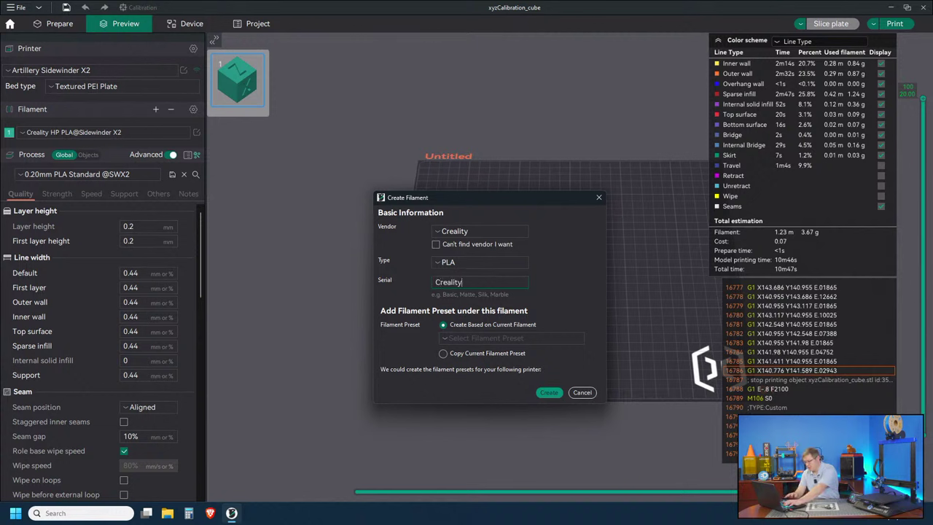
pyautogui.click(548, 393)
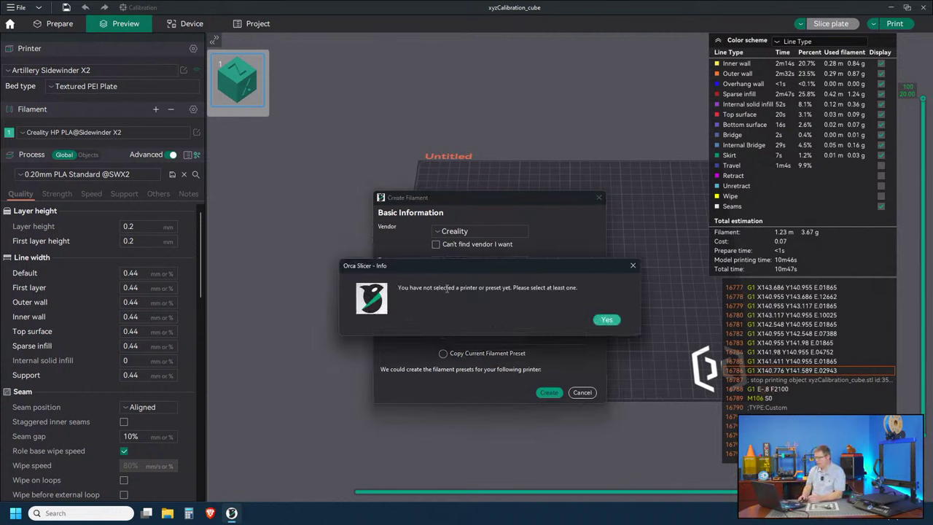
pyautogui.click(608, 319)
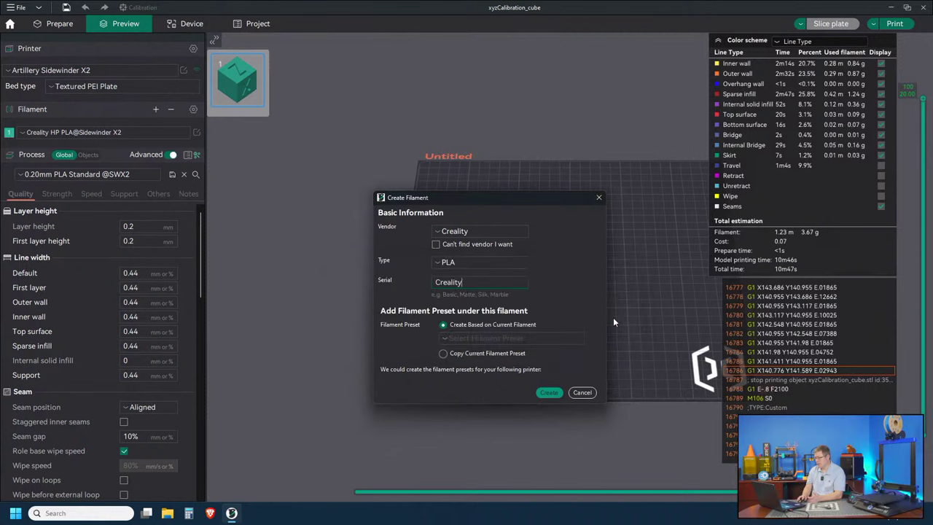
# Switch the new filament's preset source to Copy Current Filament Preset
pyautogui.click(486, 336)
pyautogui.click(481, 338)
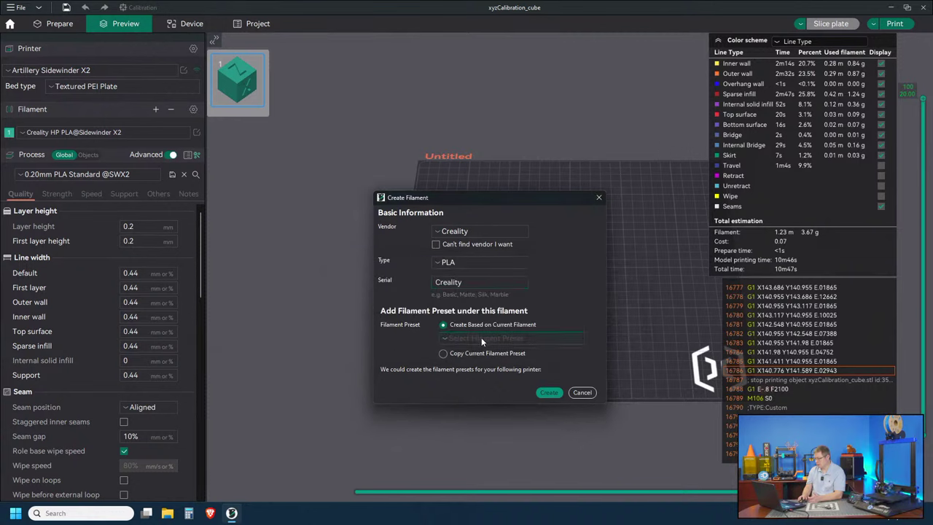
pyautogui.click(444, 353)
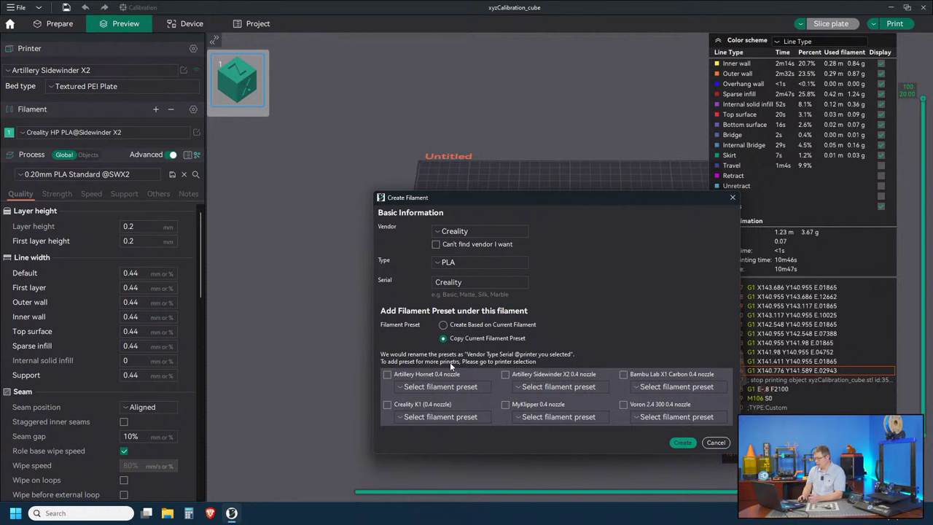